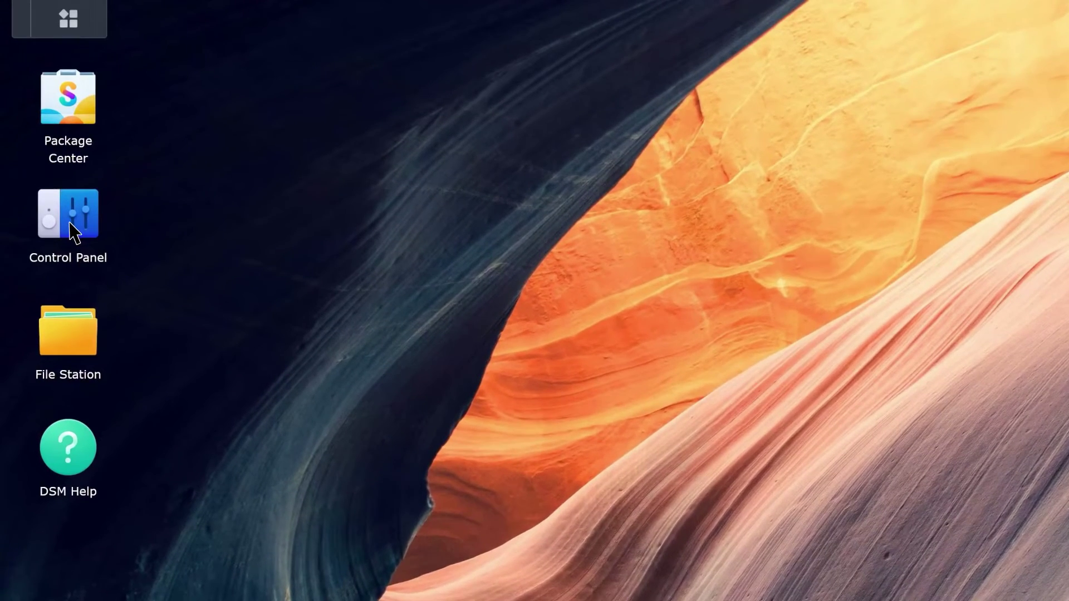
- Create a shared folder named Source_Demo on Volume 1, accepting the wizard defaults
{"action": "left_click", "coordinate": [71, 224]}
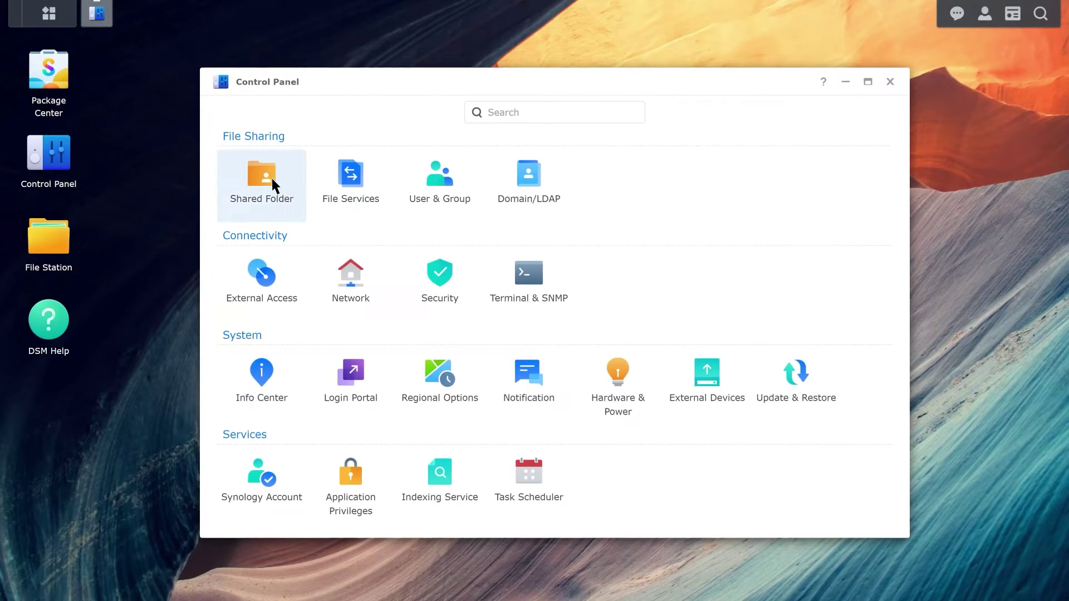
{"action": "left_click", "coordinate": [272, 179]}
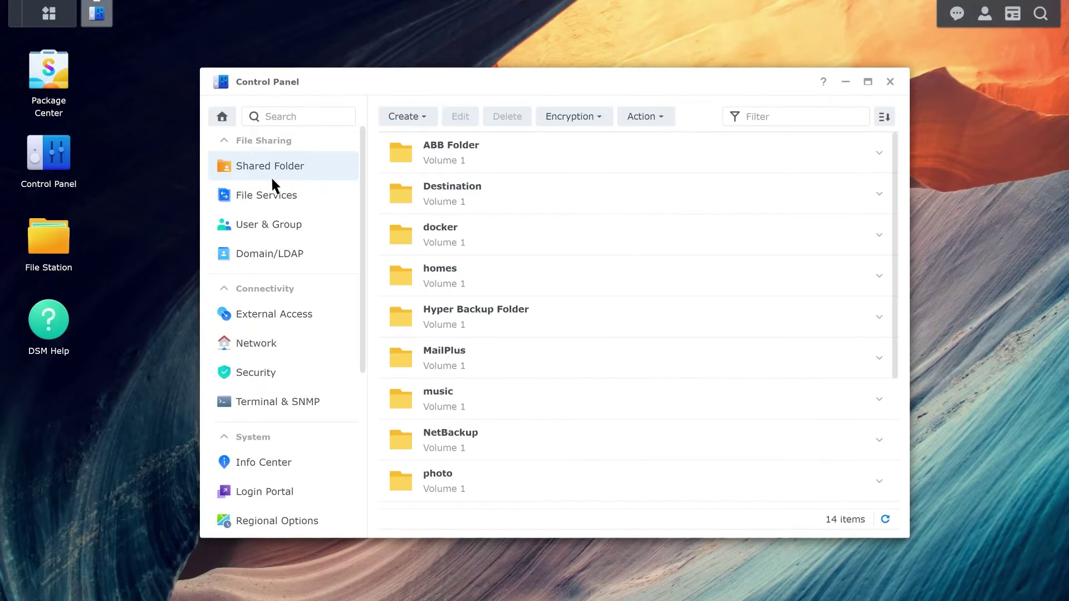
{"action": "left_click", "coordinate": [409, 118]}
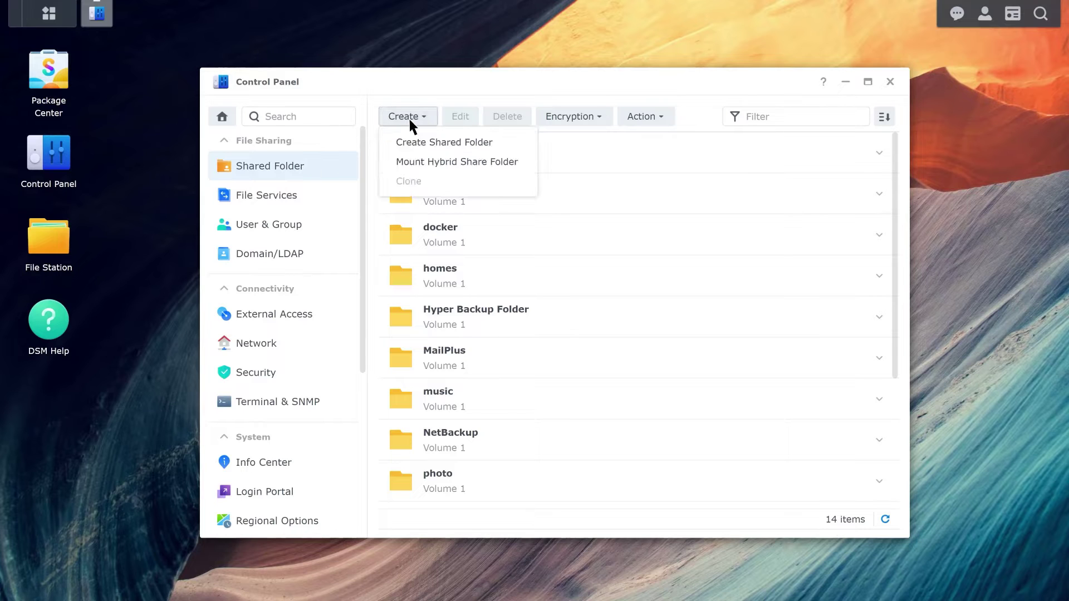
{"action": "left_click", "coordinate": [495, 146]}
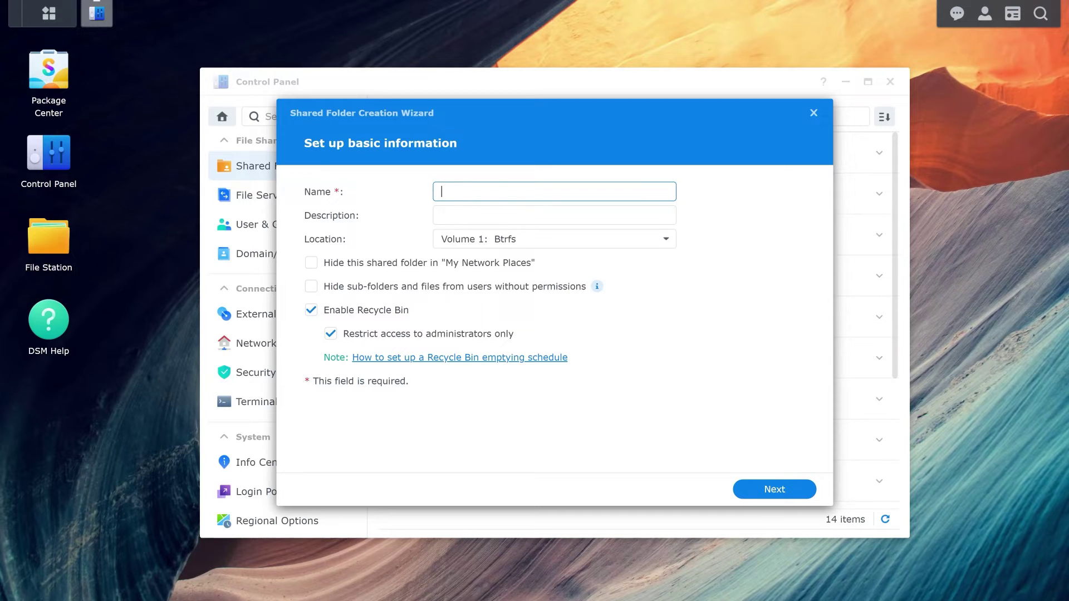
{"action": "type", "text": "Source_Demo"}
{"action": "left_click", "coordinate": [788, 493]}
{"action": "left_click", "coordinate": [789, 494]}
{"action": "left_click", "coordinate": [789, 495]}
{"action": "left_click", "coordinate": [788, 494]}
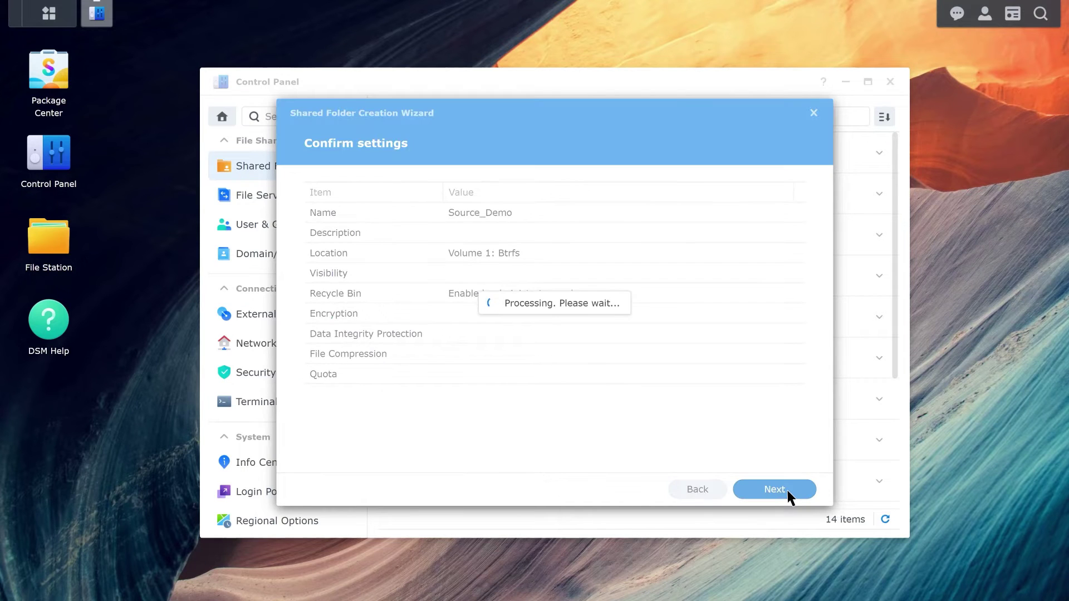
{"action": "left_click", "coordinate": [790, 494]}
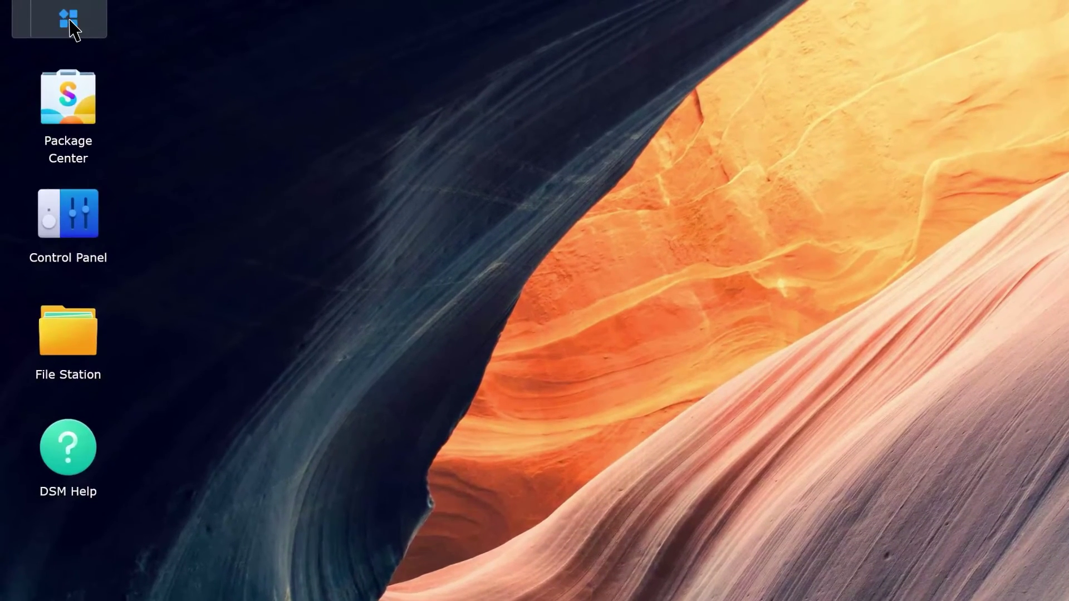
- In Drive Admin Console, enable Source_Demo as a team folder with versioning kept at 8
{"action": "left_click", "coordinate": [69, 19]}
{"action": "left_click", "coordinate": [330, 389]}
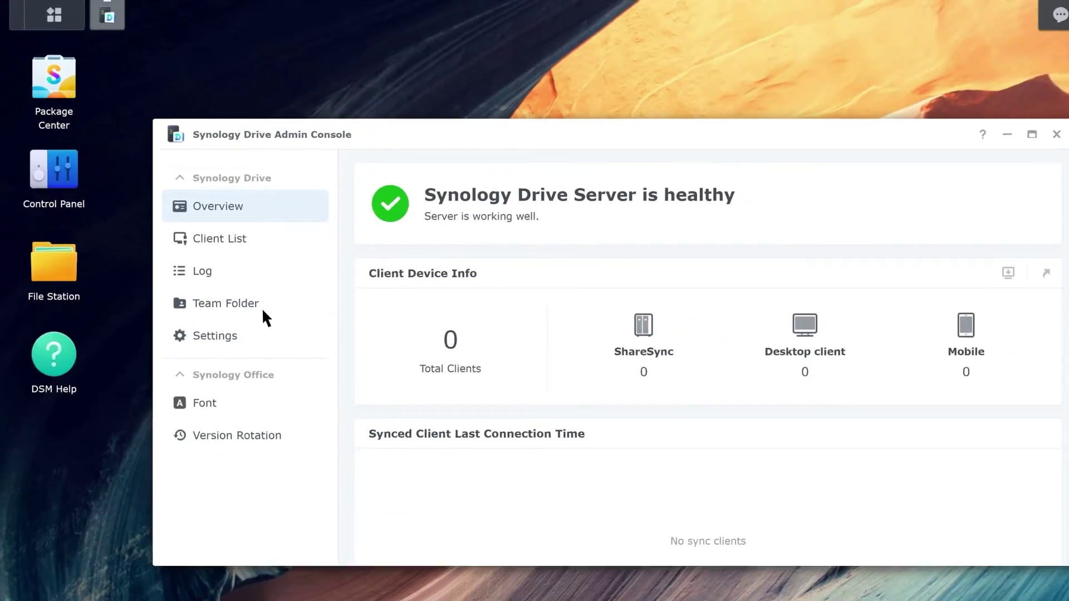
{"action": "left_click", "coordinate": [239, 286]}
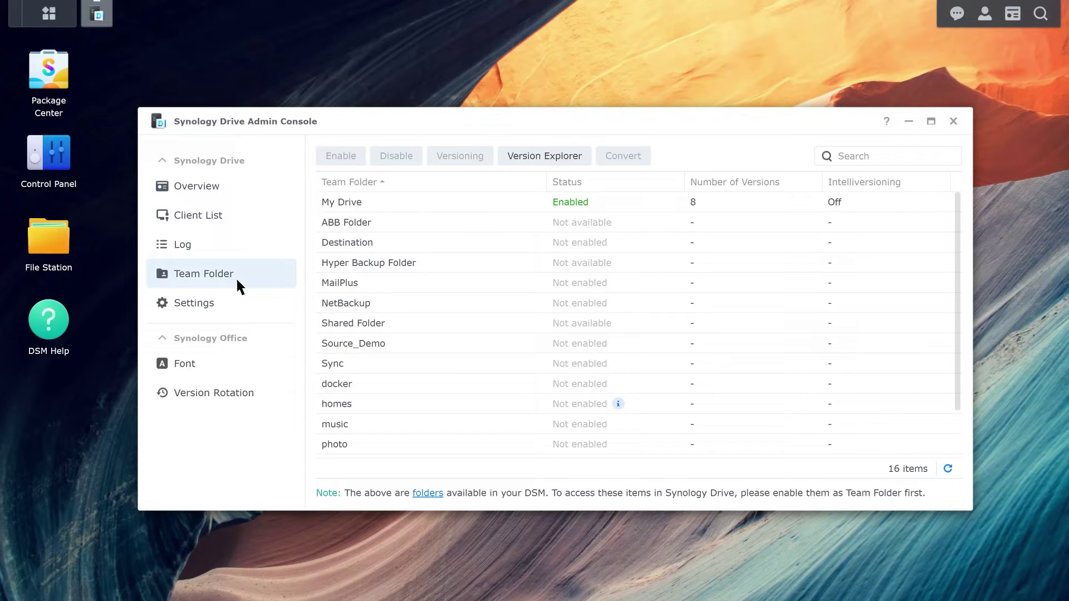
{"action": "left_click", "coordinate": [393, 343]}
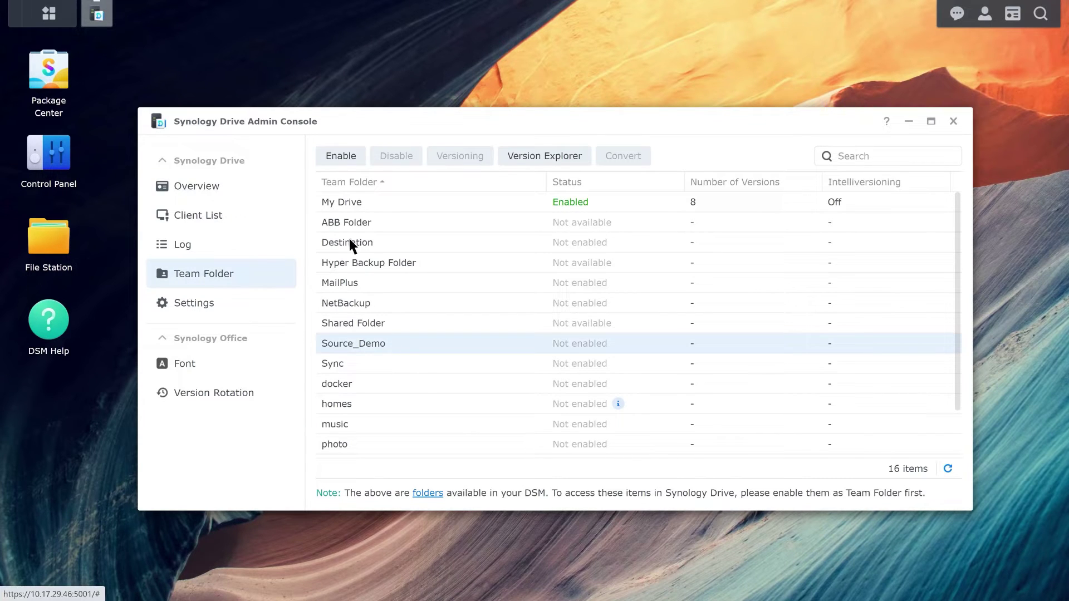
{"action": "left_click", "coordinate": [341, 157]}
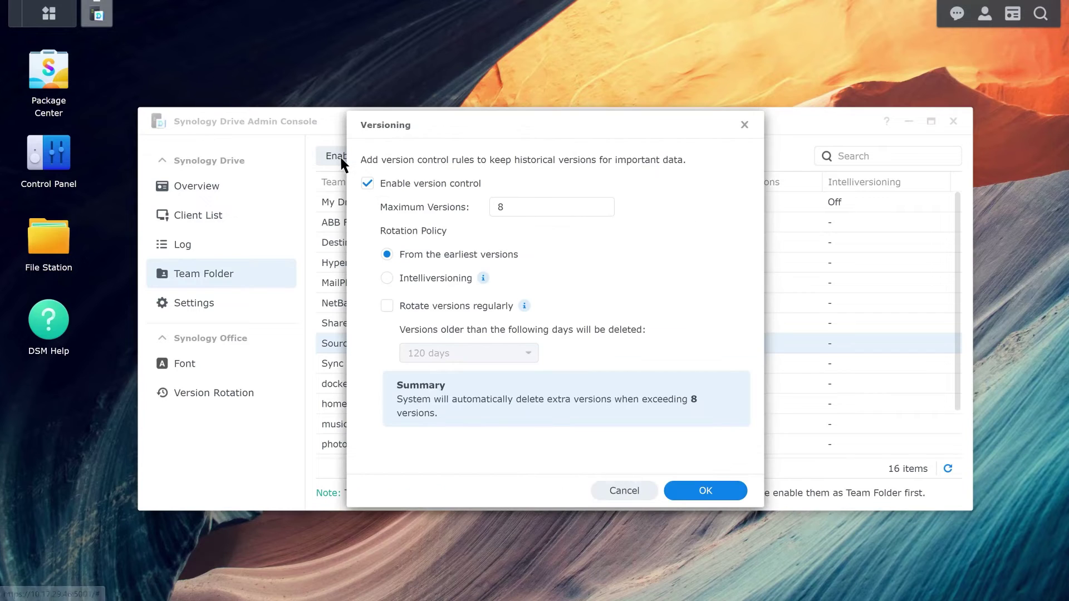
{"action": "left_click", "coordinate": [717, 491]}
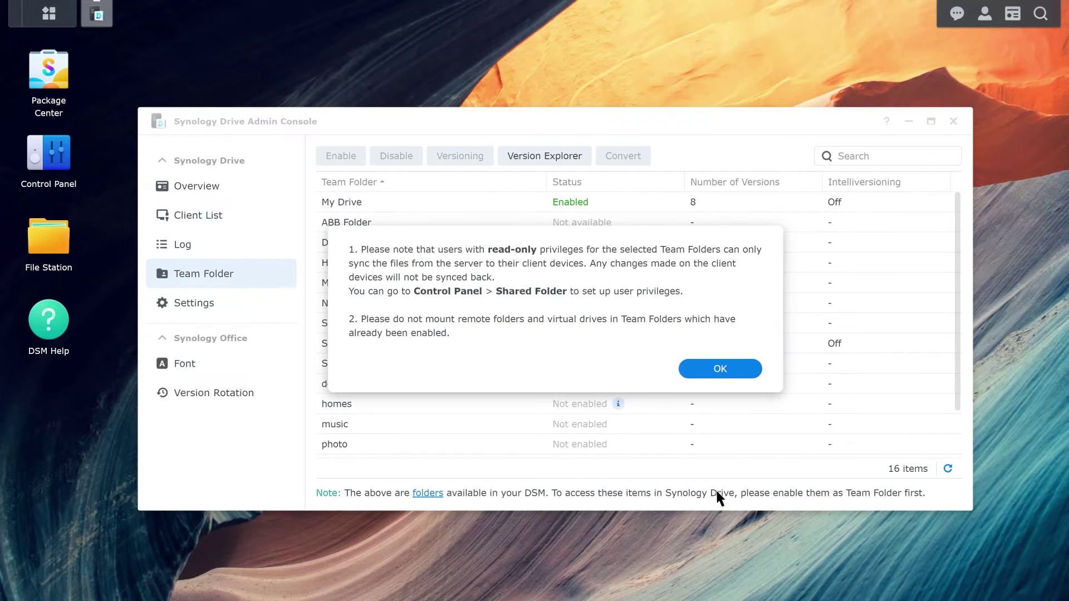
{"action": "left_click", "coordinate": [731, 369]}
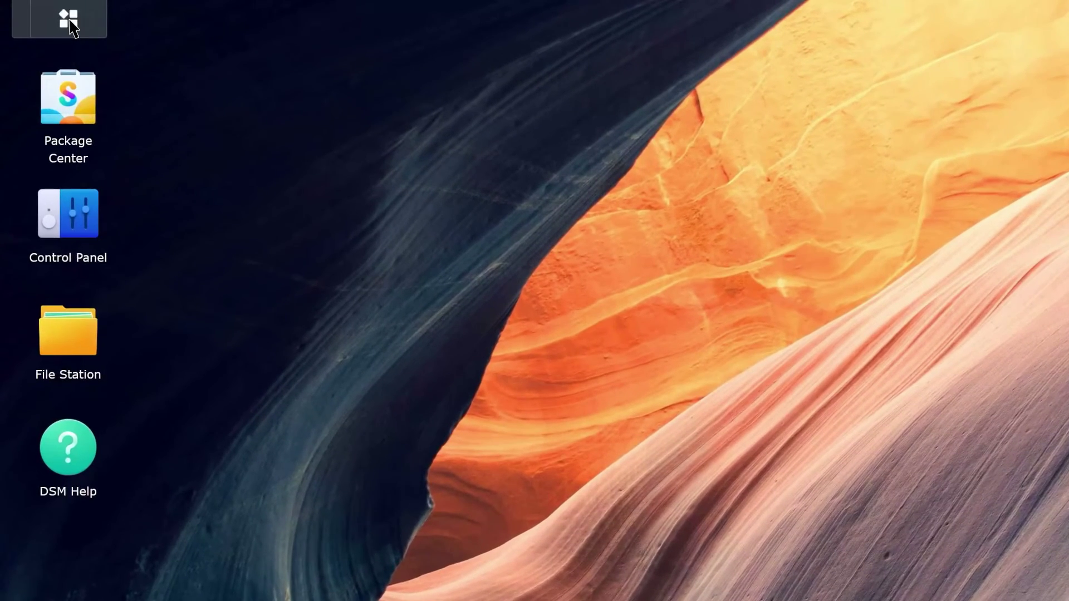
- Launch Synology Drive ShareSync and begin setting up a new NAS sync
{"action": "left_click", "coordinate": [49, 14]}
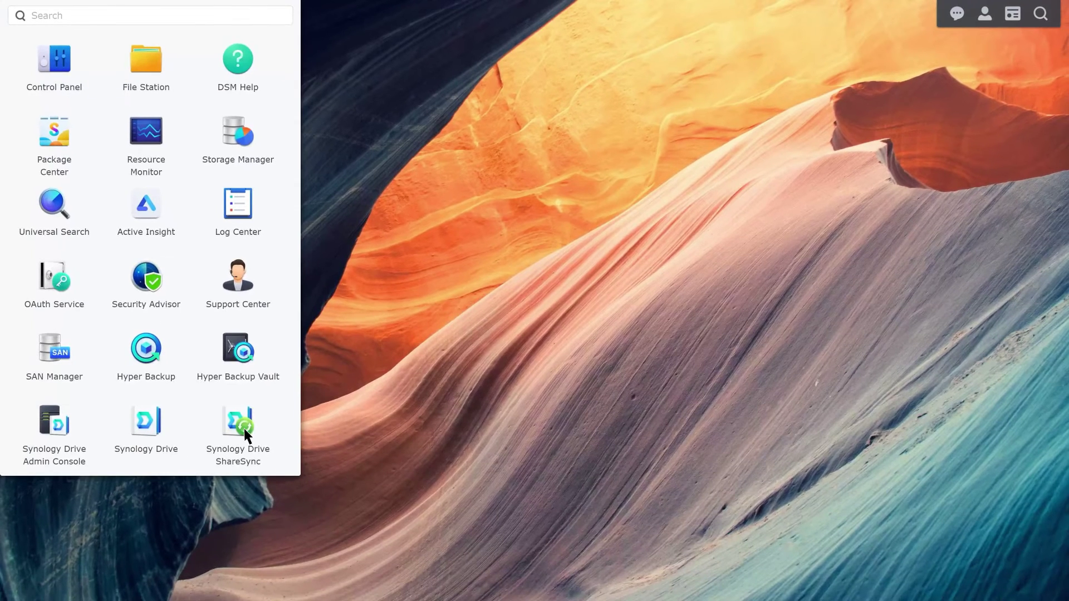
{"action": "left_click", "coordinate": [244, 429]}
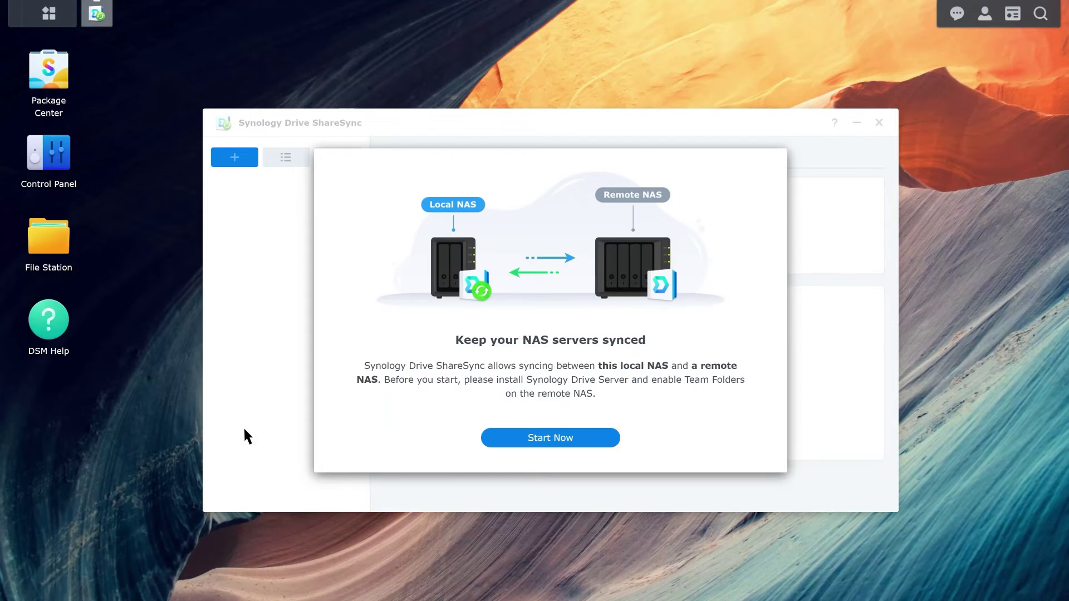
{"action": "left_click", "coordinate": [550, 438]}
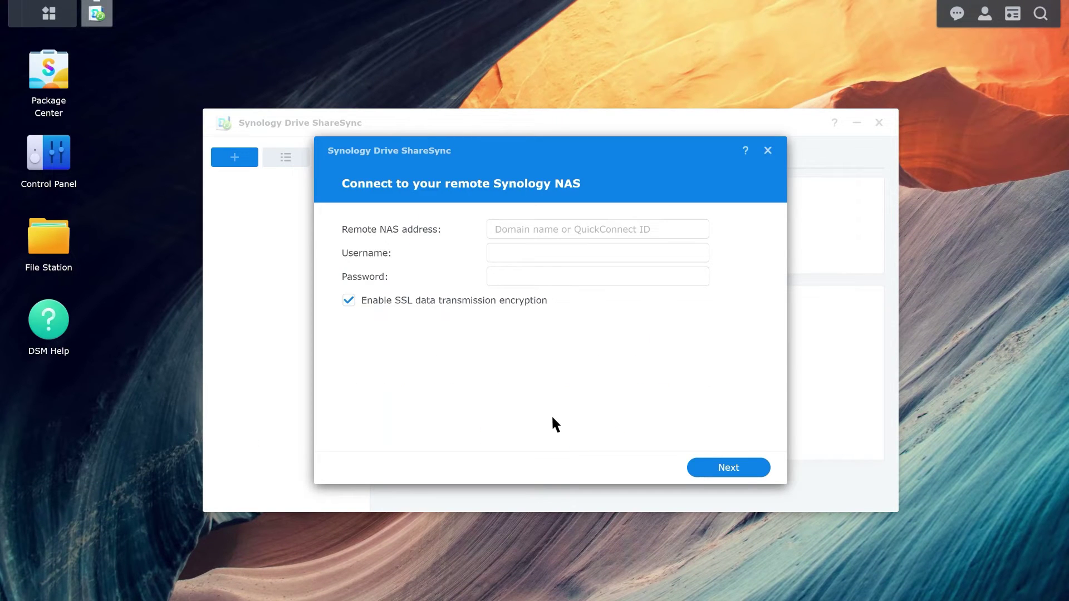
- Connect to remote NAS 10.17.29.46 using the remote account's username and password
{"action": "left_click", "coordinate": [495, 231]}
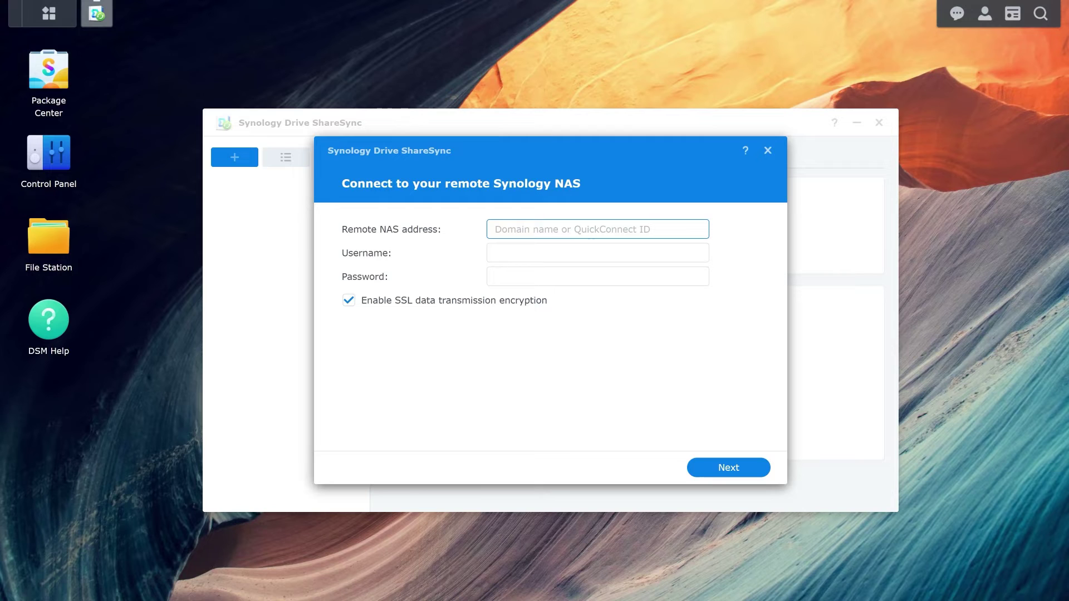
{"action": "type", "text": "10.17.29.46"}
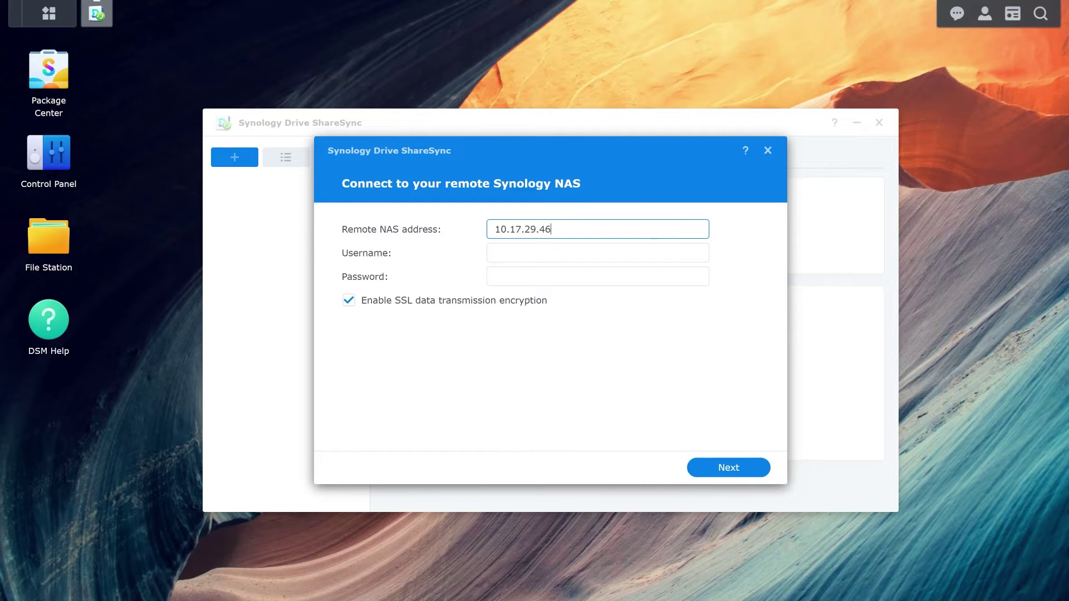
{"action": "left_click", "coordinate": [496, 253]}
{"action": "type", "text": "Remote"}
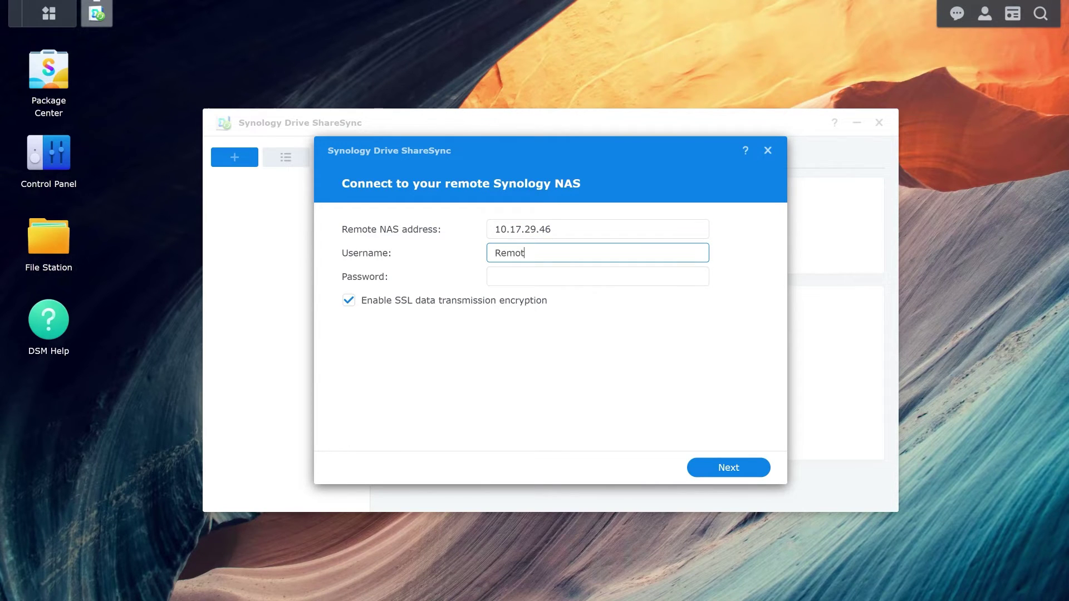
{"action": "left_click", "coordinate": [495, 276]}
{"action": "type", "text": "••••••••••"}
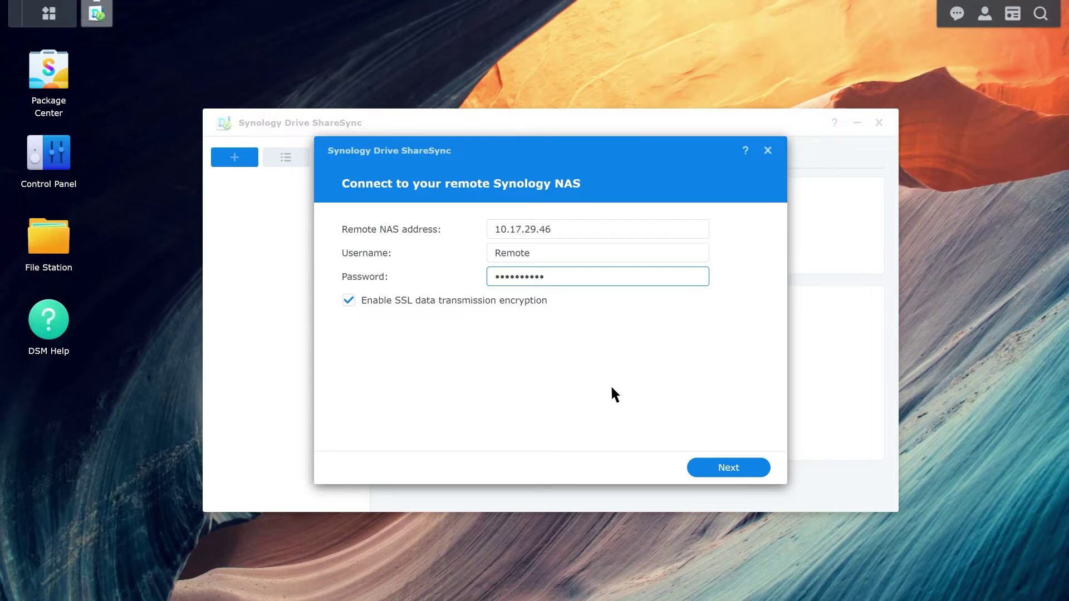
{"action": "left_click", "coordinate": [745, 469]}
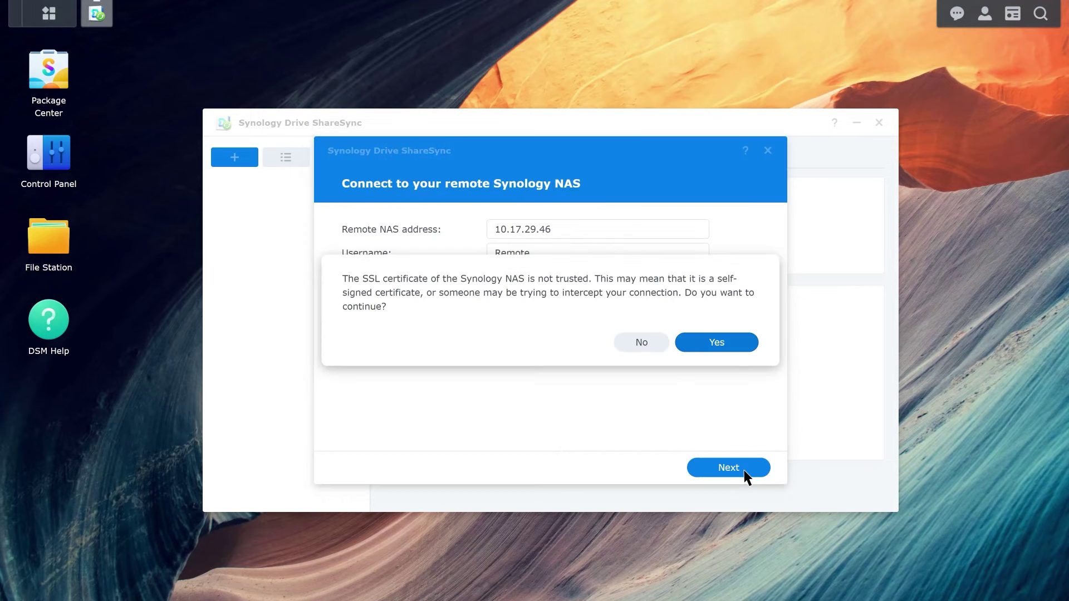
- Trust the remote certificate, tick Source_Demo for syncing, and select its entry on the review page
{"action": "left_click", "coordinate": [729, 347]}
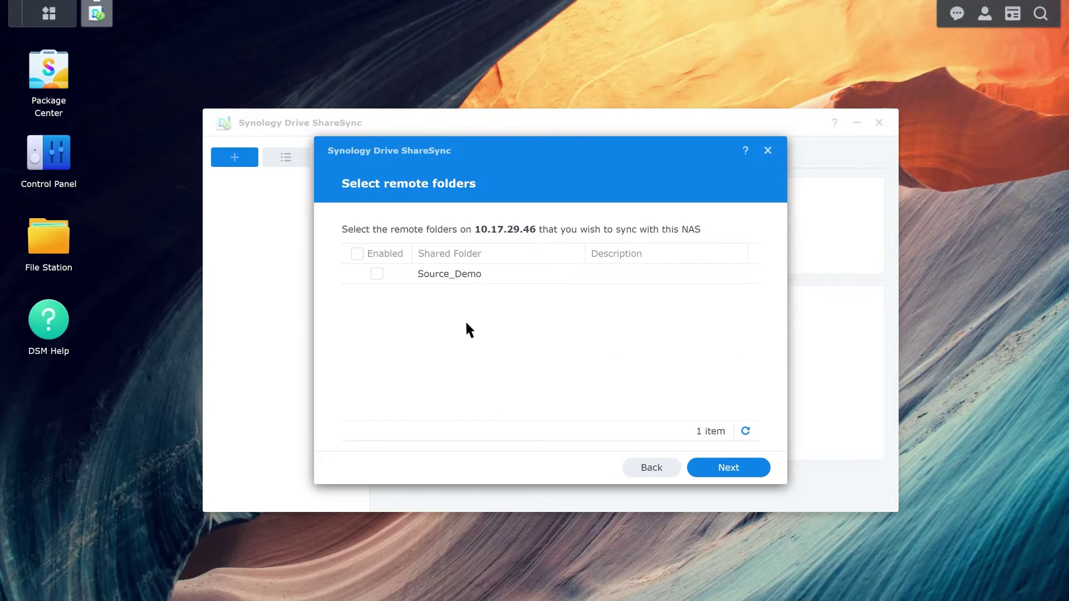
{"action": "left_click", "coordinate": [376, 273]}
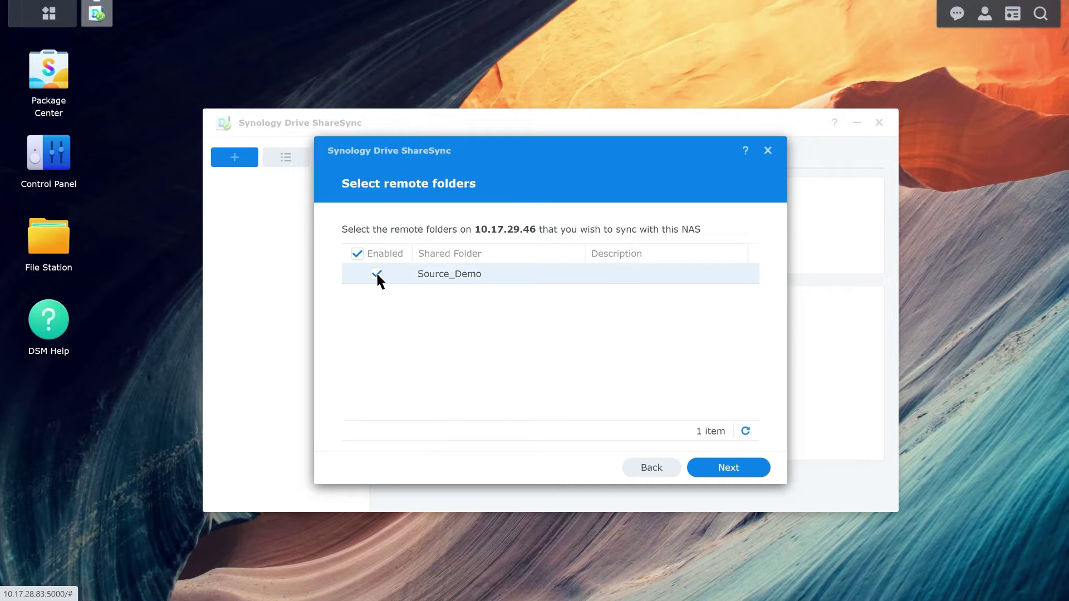
{"action": "left_click", "coordinate": [743, 470]}
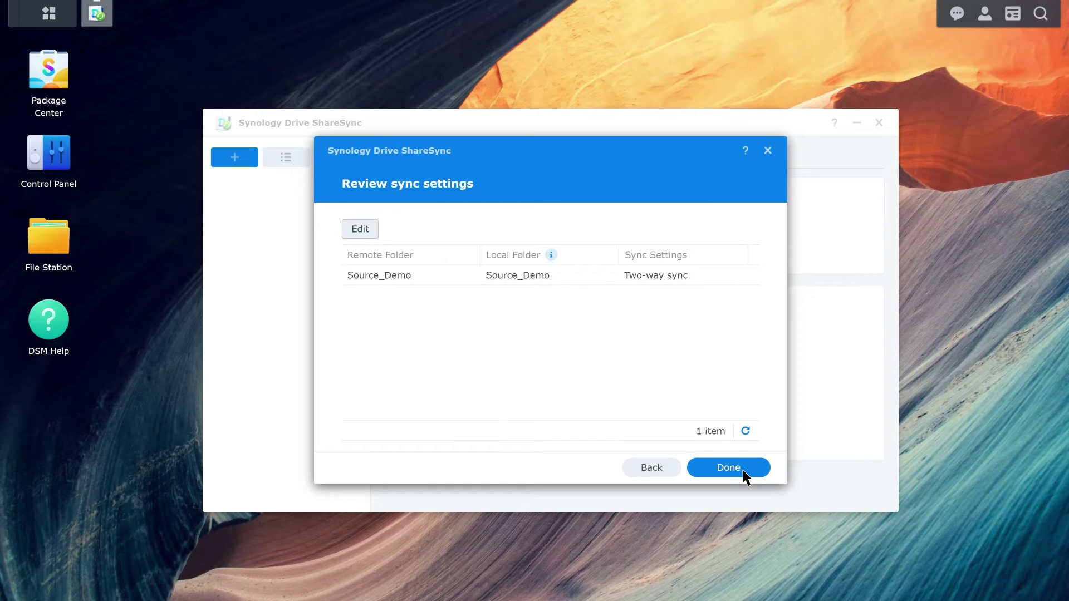
{"action": "left_click", "coordinate": [419, 276]}
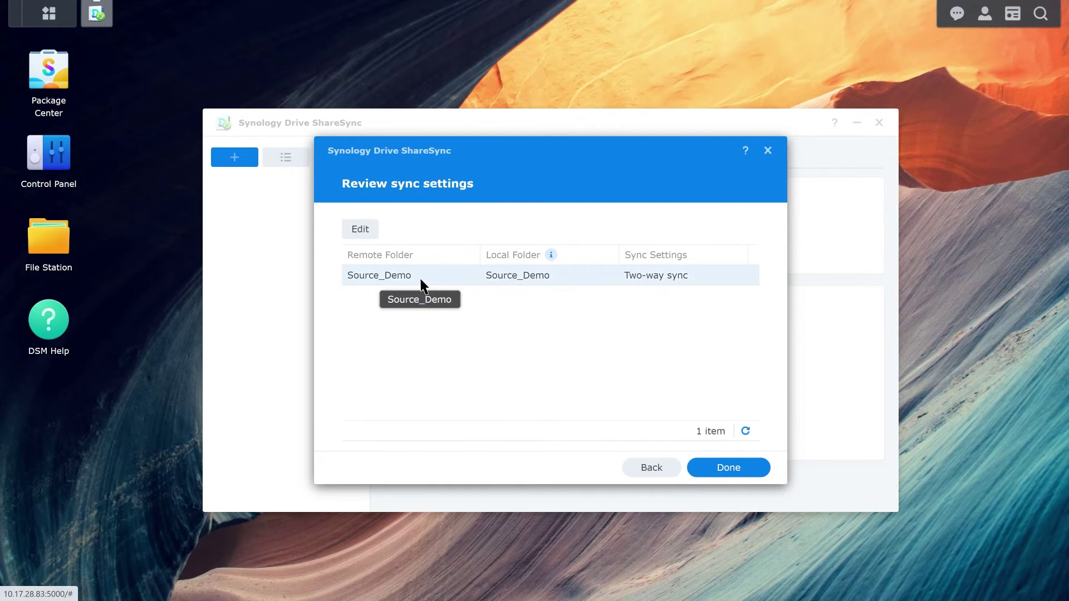
- Review Source_Demo's file filter and sync mode settings, keep two-way sync, and confirm
{"action": "left_click", "coordinate": [361, 230]}
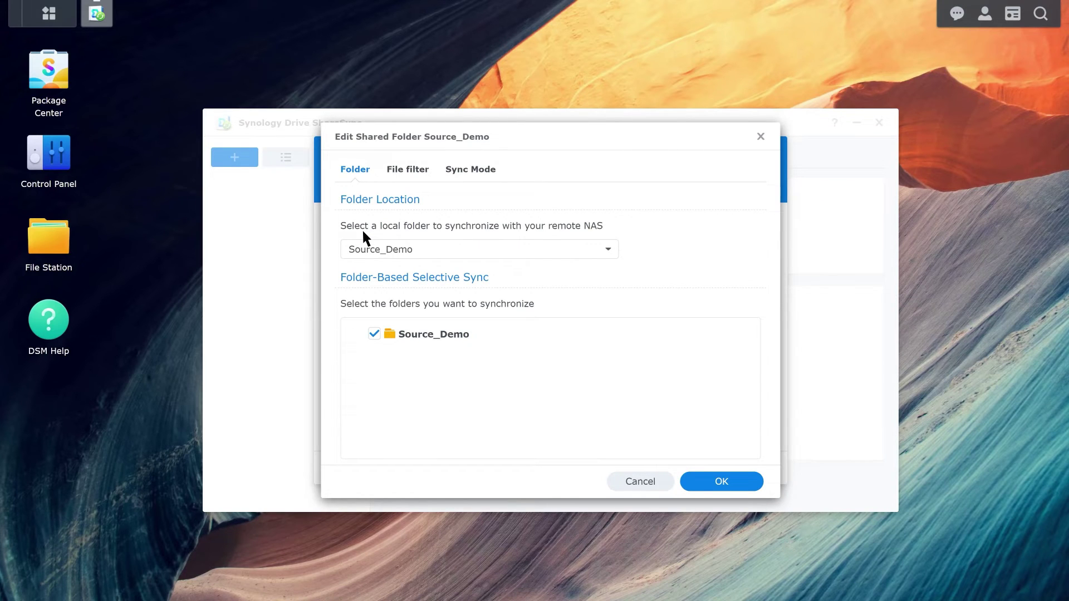
{"action": "left_click", "coordinate": [406, 172]}
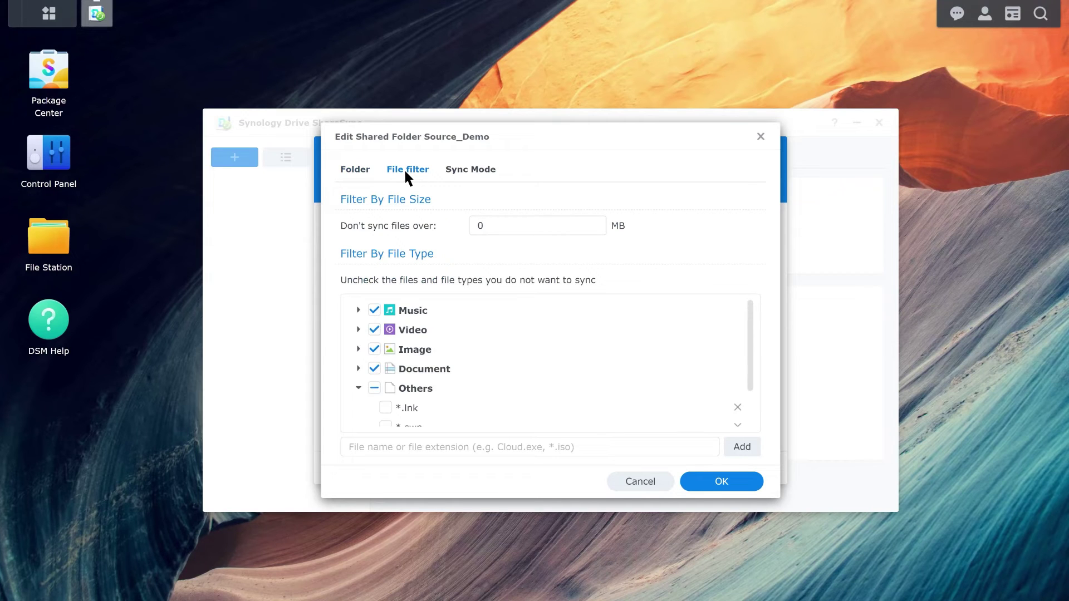
{"action": "left_click", "coordinate": [471, 173]}
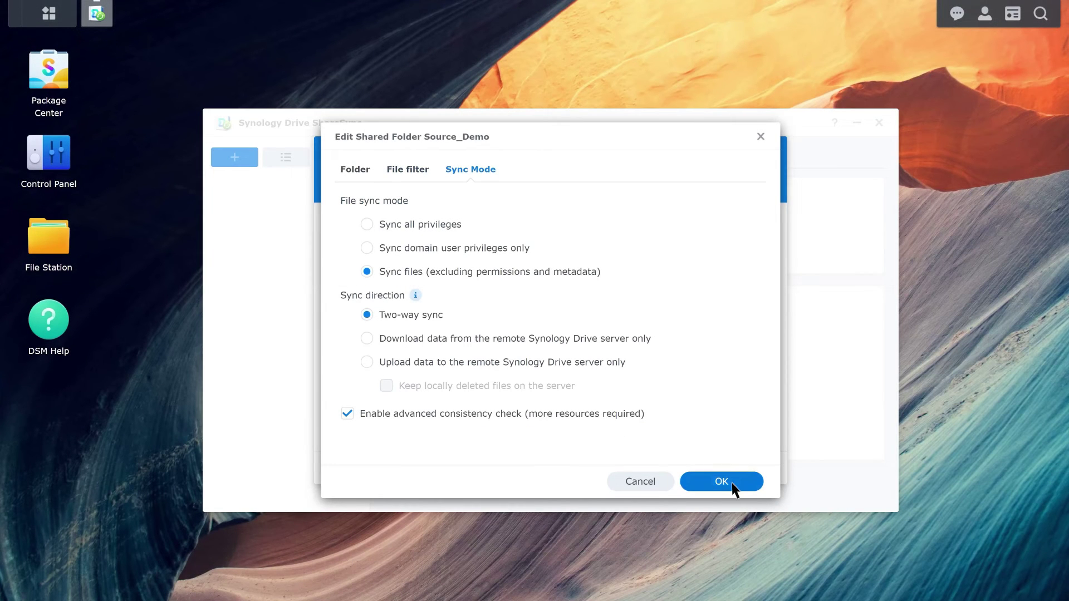
{"action": "left_click", "coordinate": [732, 483]}
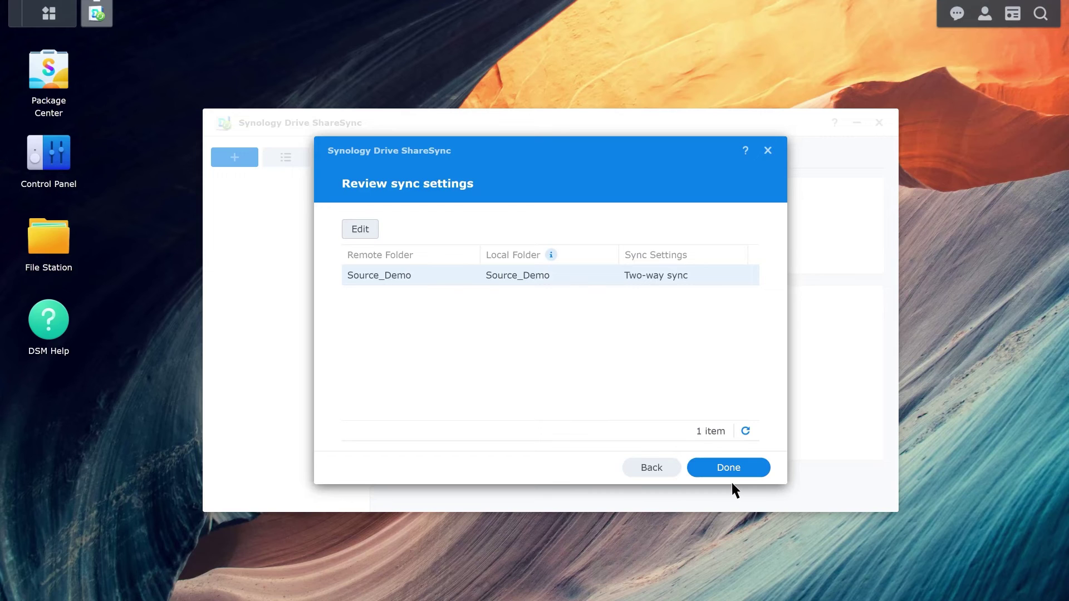
- Save the Source_Demo sync setup and close the ShareSync window
{"action": "left_click", "coordinate": [745, 470]}
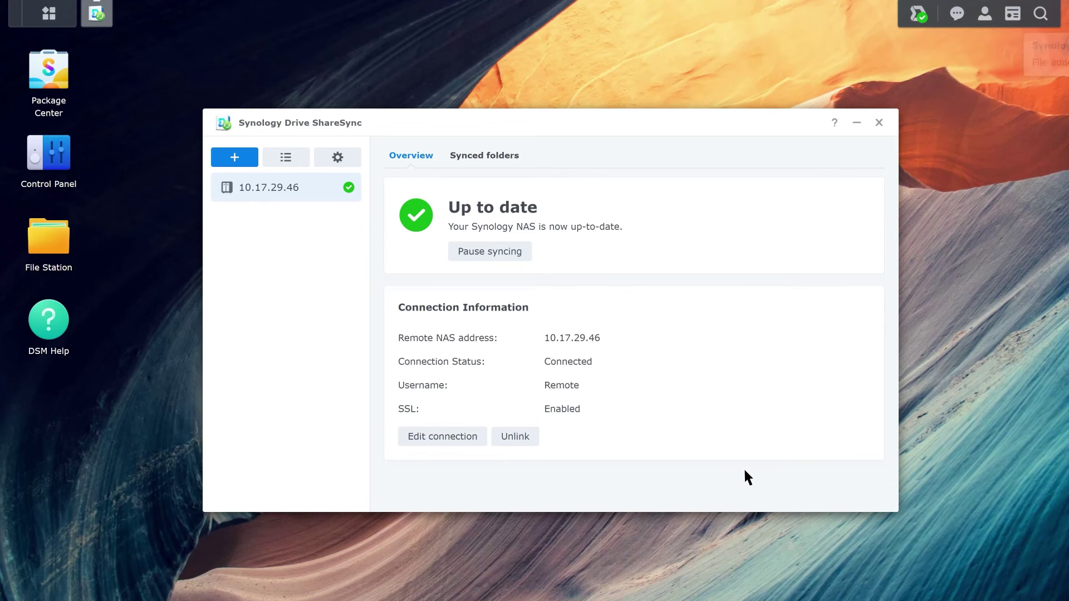
{"action": "left_click", "coordinate": [879, 123]}
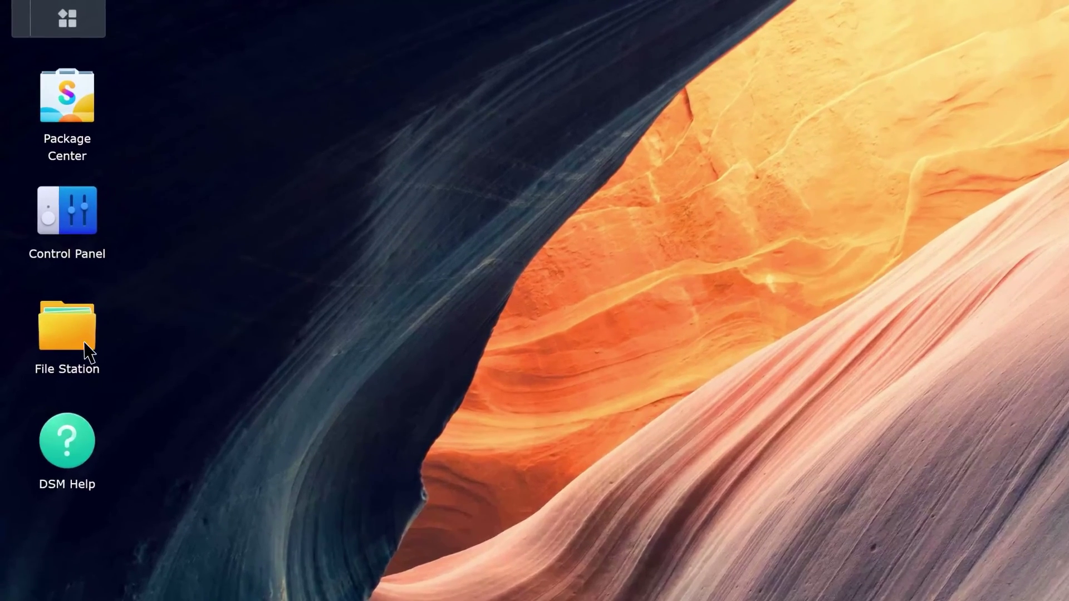
- Upload image 01819.jpg into Source_Demo in File Station, skipping existing files
{"action": "left_click", "coordinate": [59, 254]}
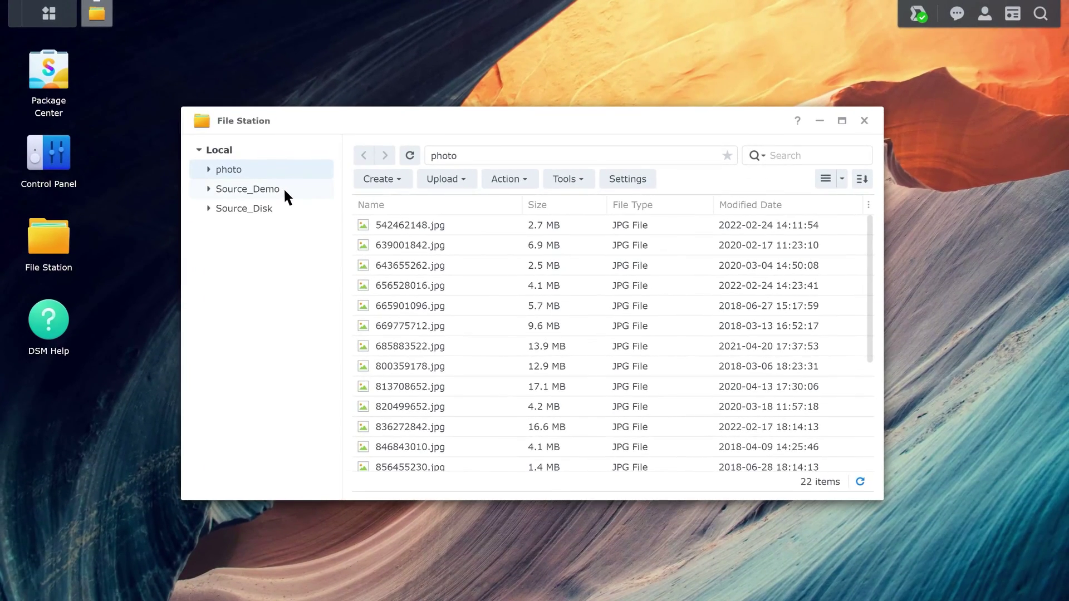
{"action": "left_click", "coordinate": [394, 263]}
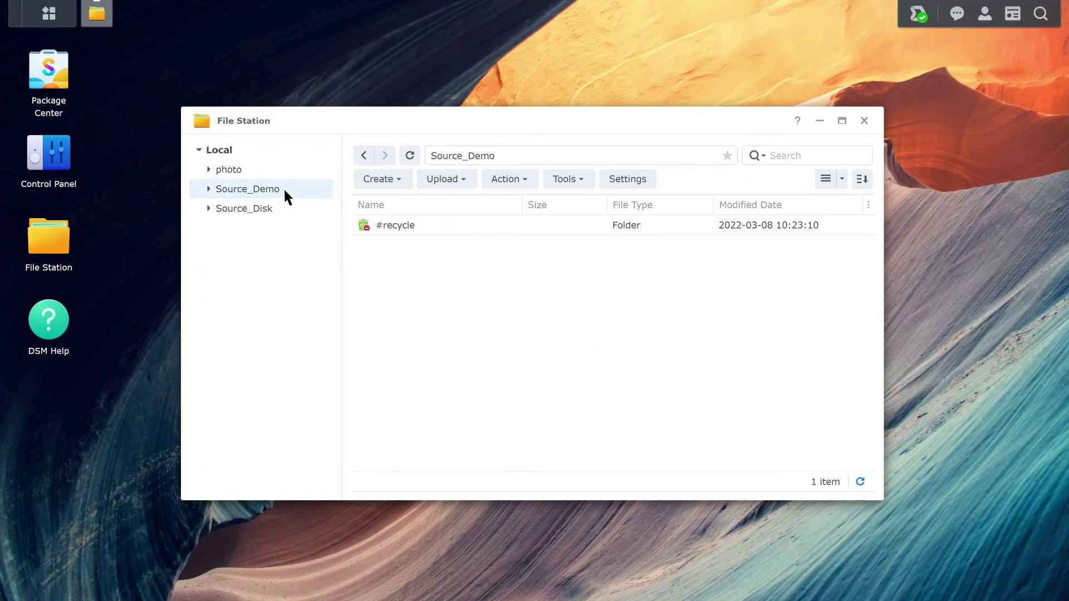
{"action": "left_click", "coordinate": [458, 179]}
{"action": "left_click", "coordinate": [517, 204]}
{"action": "left_click", "coordinate": [405, 183]}
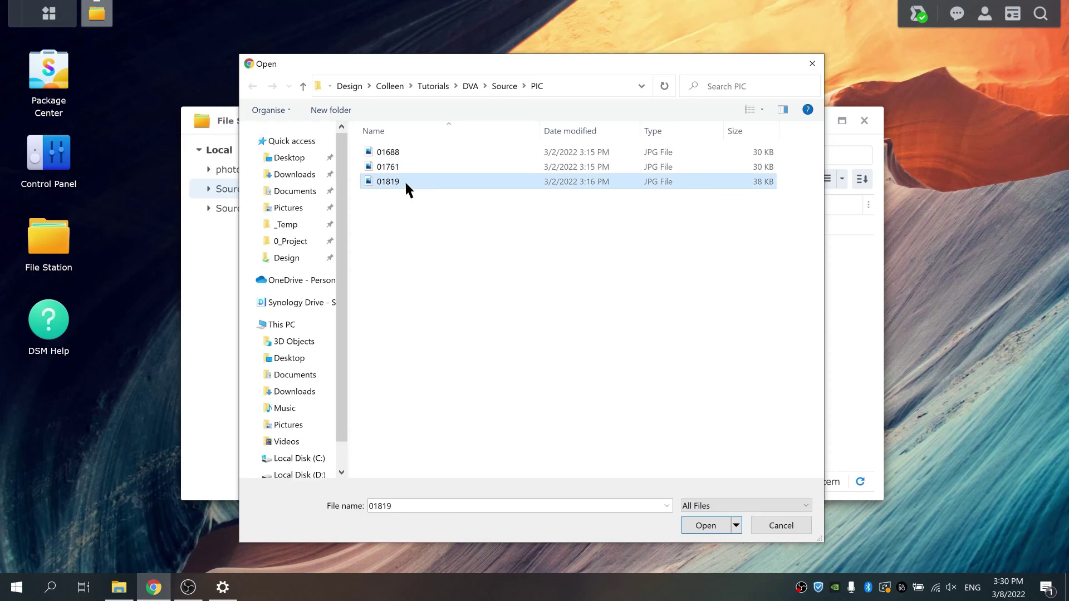
{"action": "left_click", "coordinate": [717, 526]}
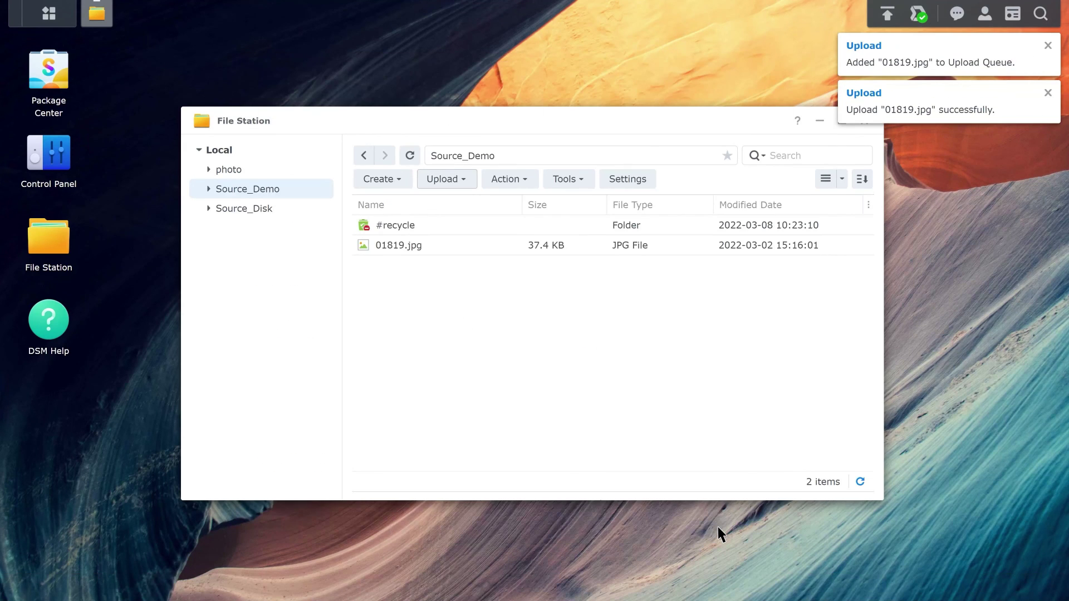